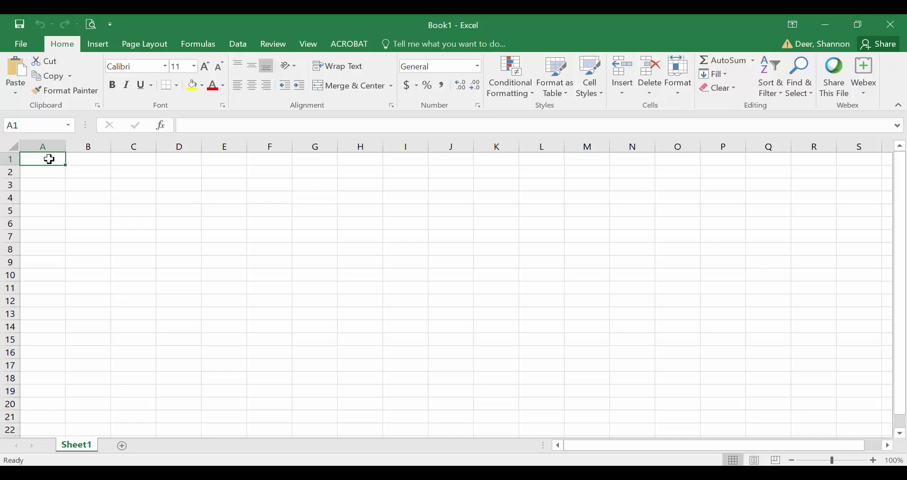
Practise selecting column A, column B, row 1, cell A1 and cell H5
click(45, 143)
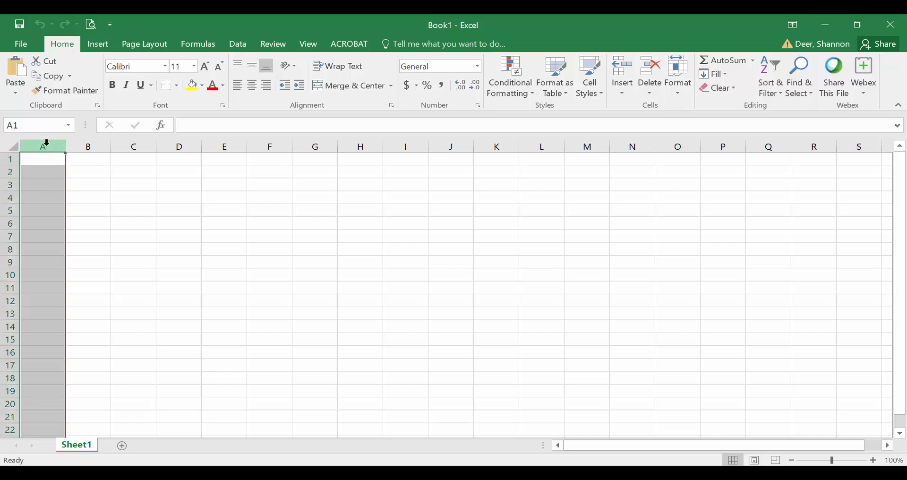
click(88, 146)
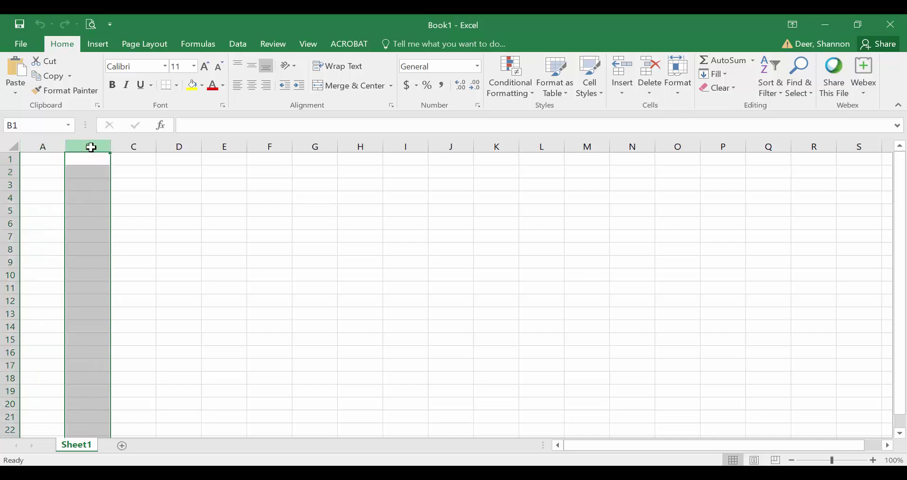
click(6, 158)
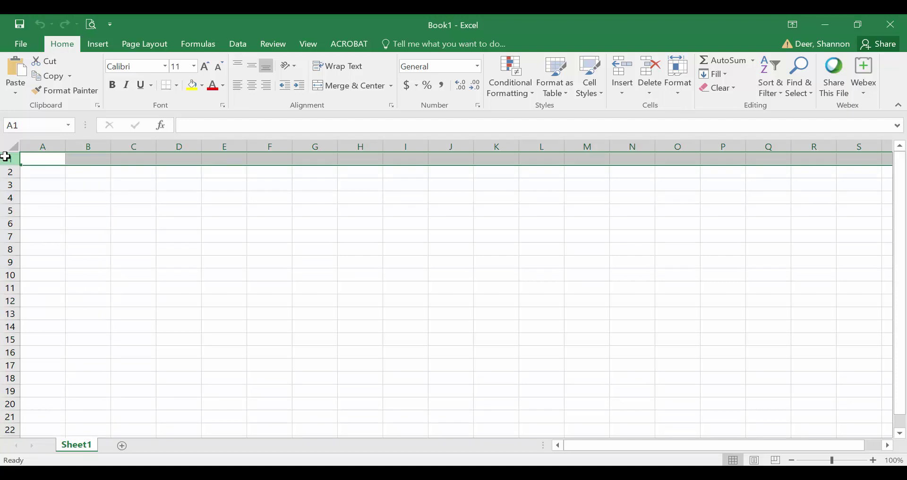
click(34, 158)
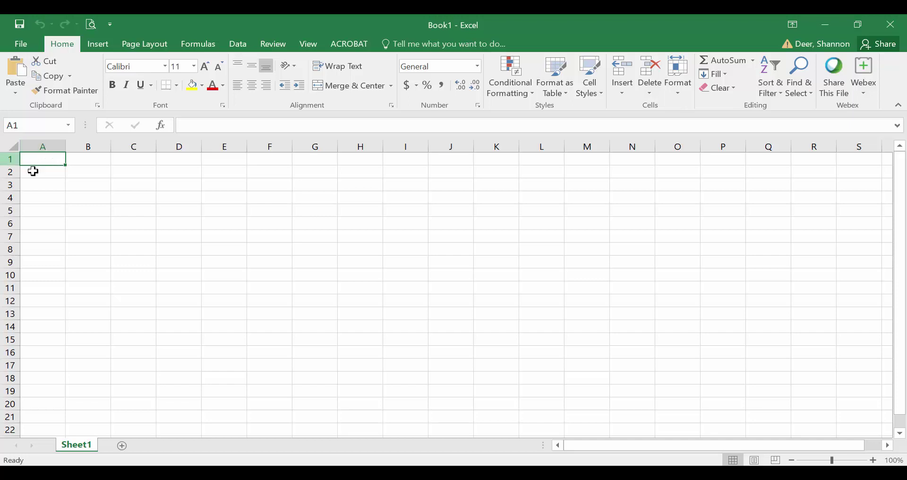
click(373, 213)
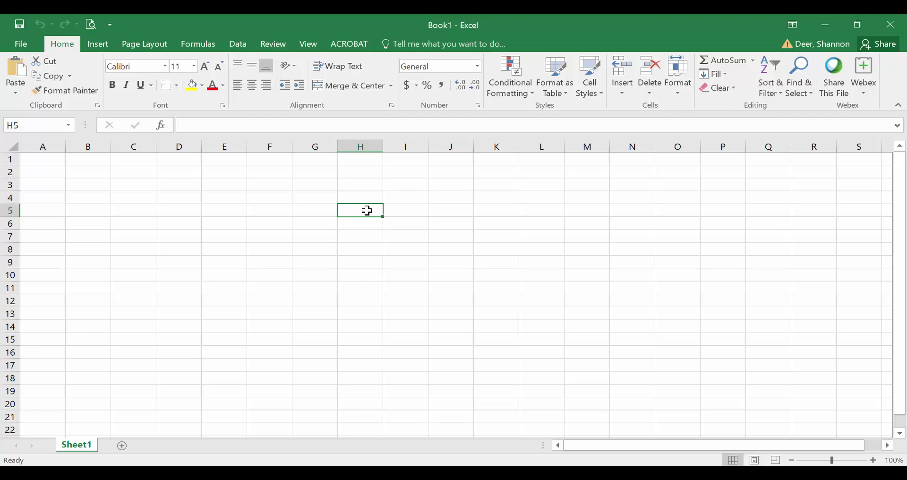
Enter 10 in cell A1 and reselect it
click(50, 158)
text(10)
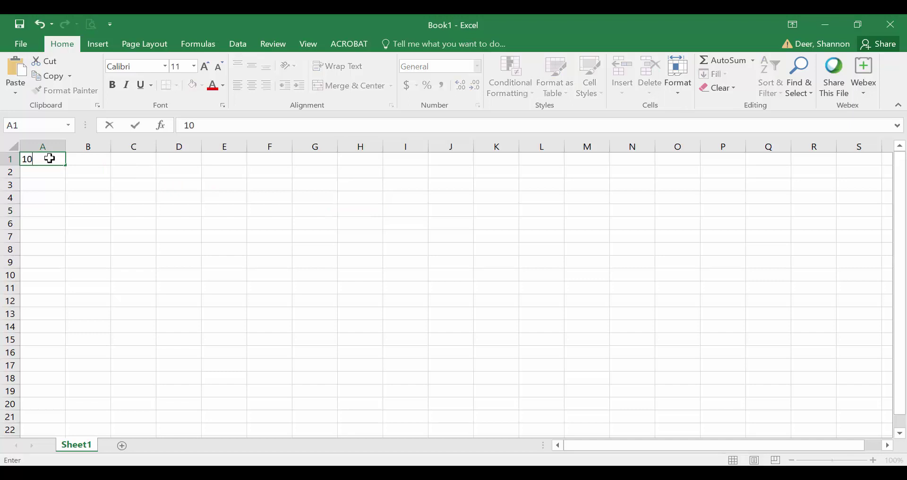
key(Return)
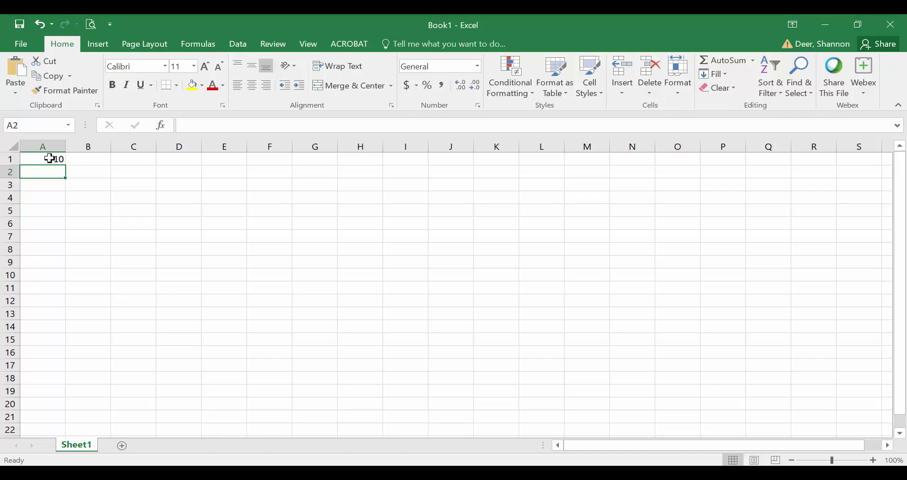
click(50, 158)
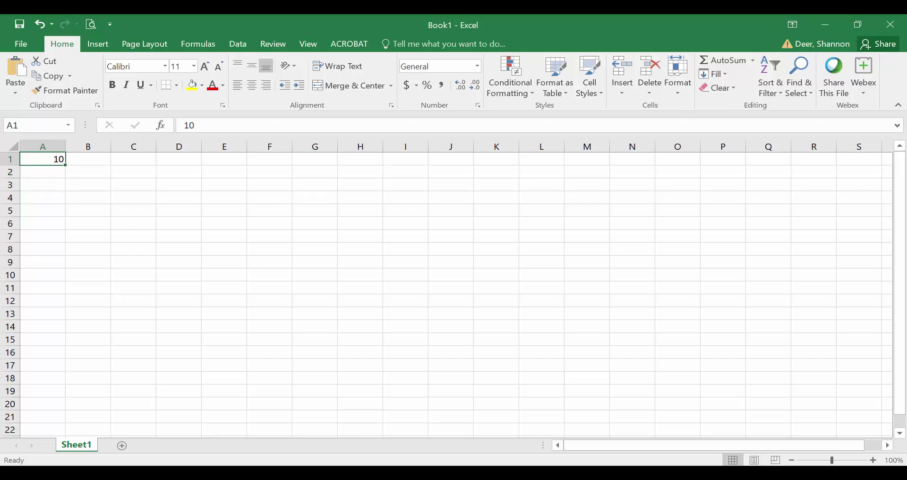
Replace the 10 in A1 with the formula =12*1.22, which shows 14.64
key(Delete)
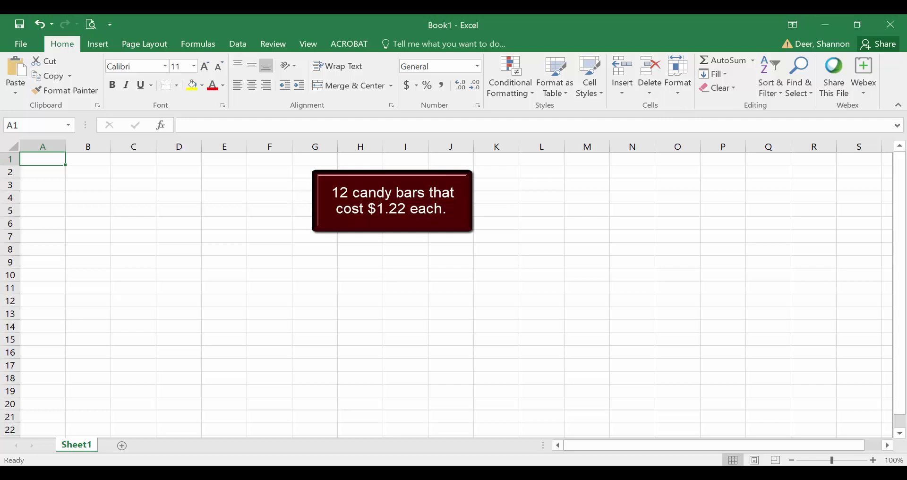
text(=)
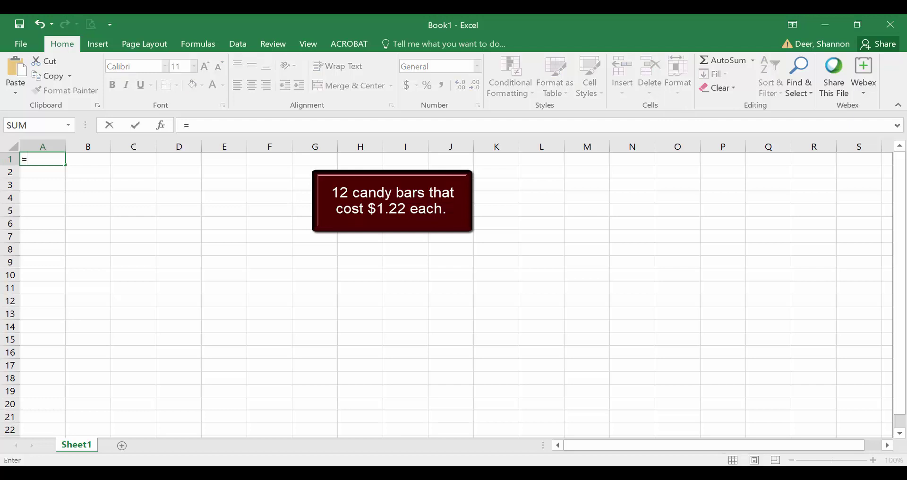
text(12*1.22)
key(Return)
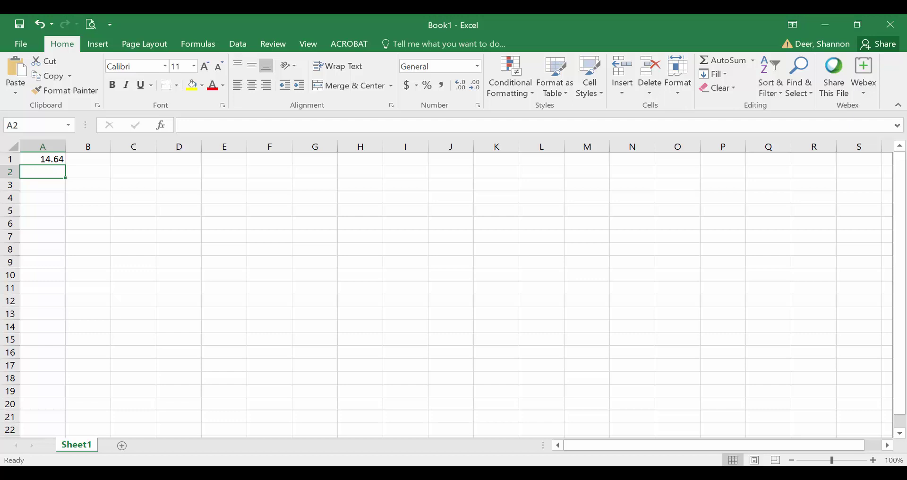
Replace the A1 formula with the labels 'Number of candy bars' in A1 and 'Price' in A2
click(42, 159)
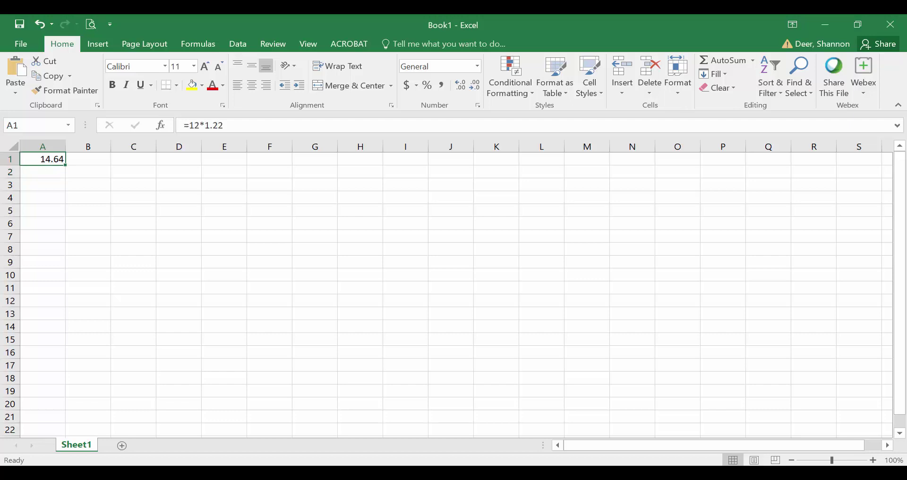
key(Delete)
text(Number of candy ba)
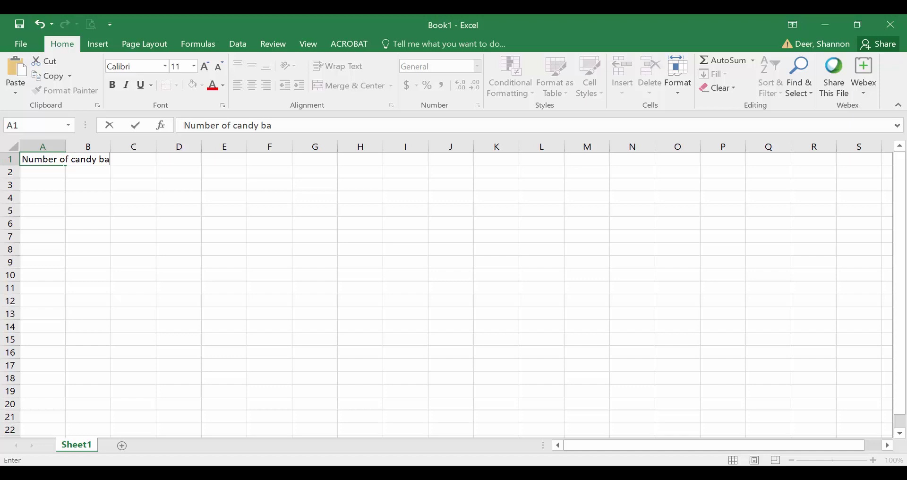
text(rs)
key(Return)
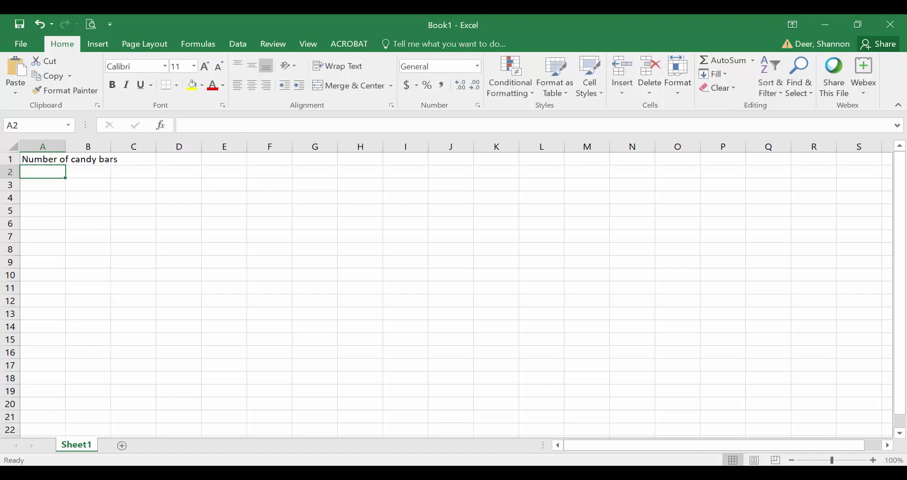
text(Price)
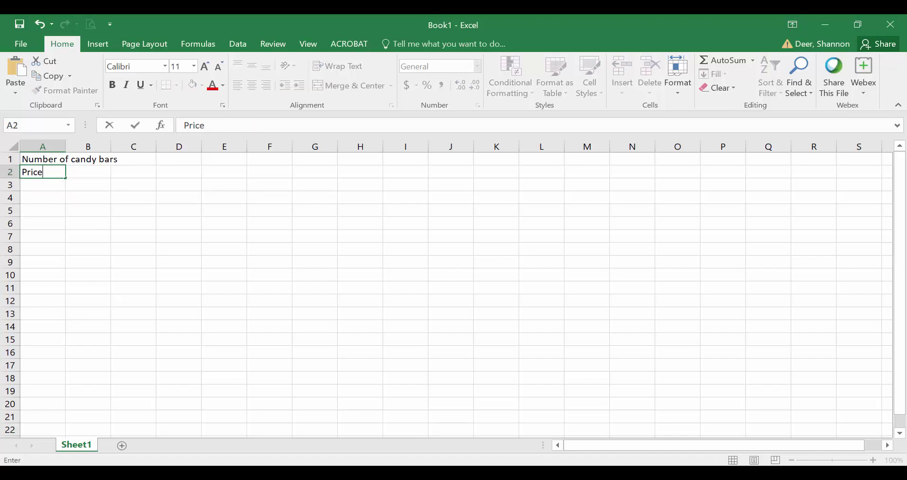
key(Tab)
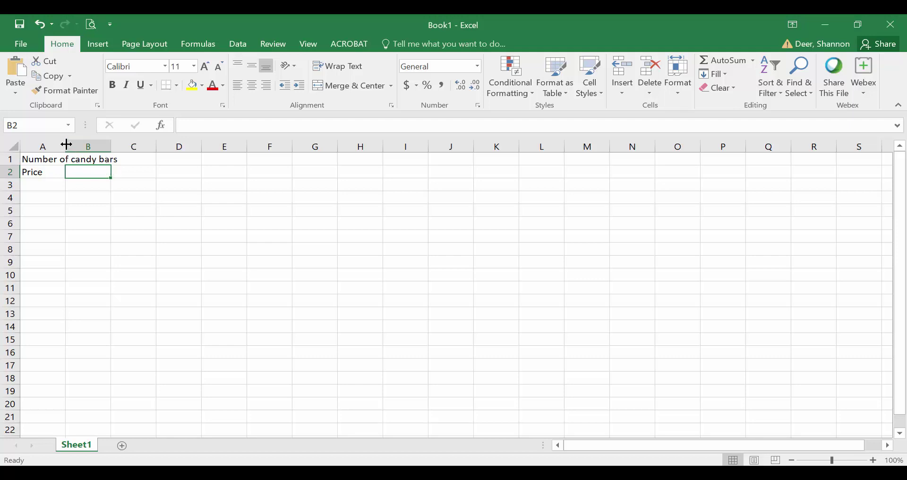
Enter 12 in cell B1, then clear it again
click(81, 157)
text(12)
key(Return)
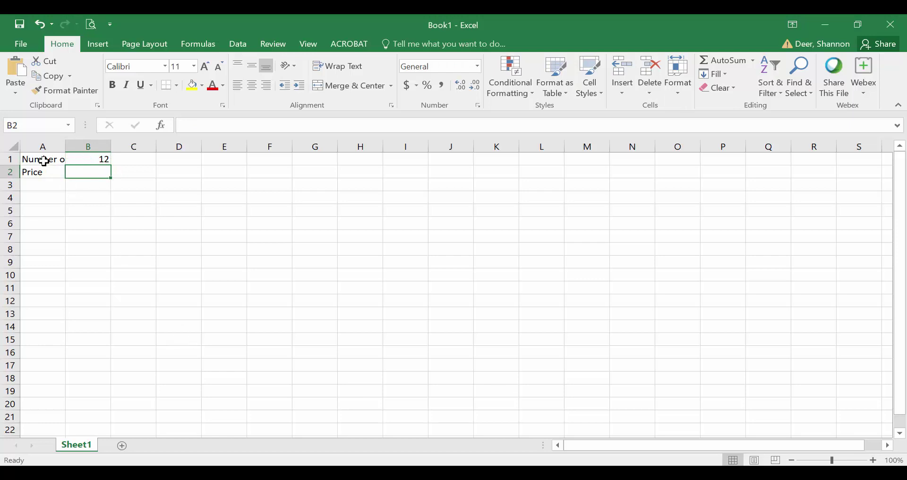
click(83, 159)
key(Delete)
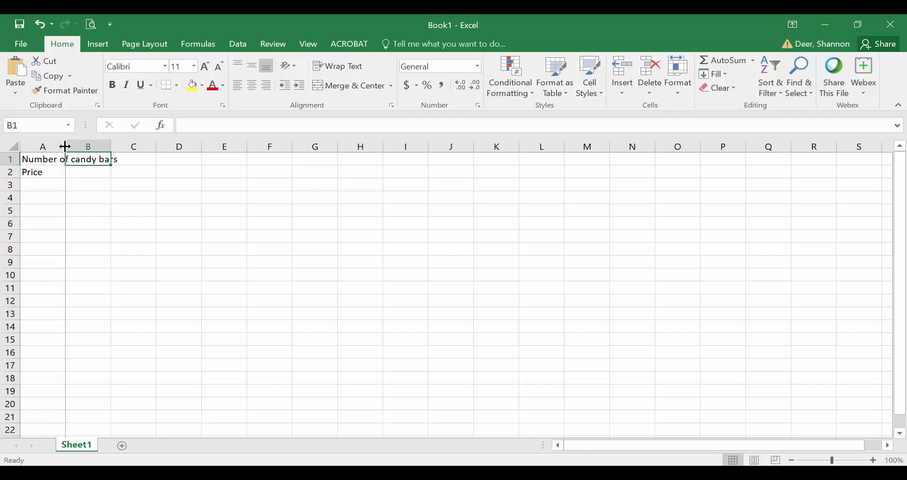
Autofit column A to its labels and enter 12 in B1 and 1.22 in B2
double_click(65, 146)
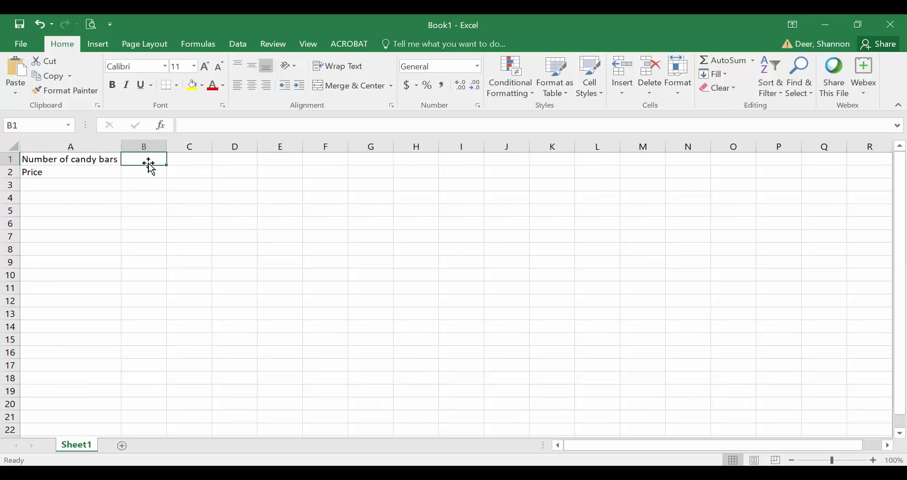
text(12)
key(Return)
text(1.22)
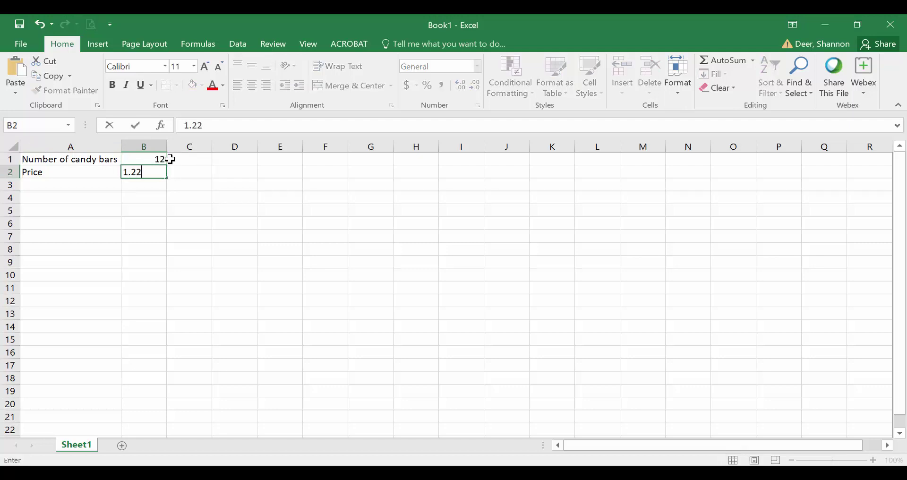
key(Return)
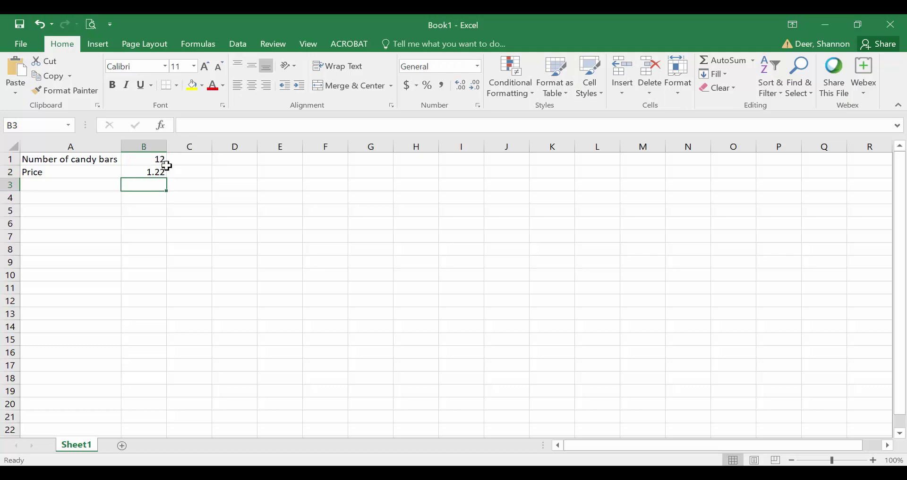
Format the B2 price as Currency so it displays $1.22
click(158, 172)
click(416, 86)
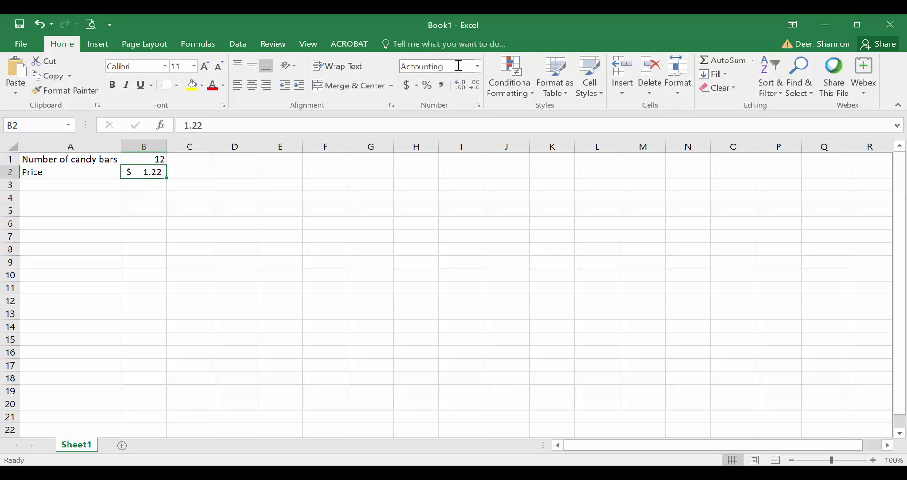
click(478, 67)
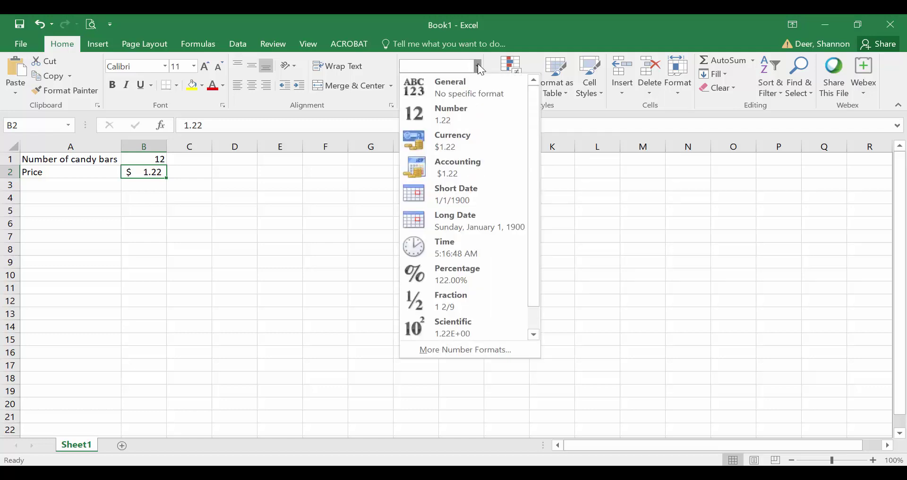
click(463, 143)
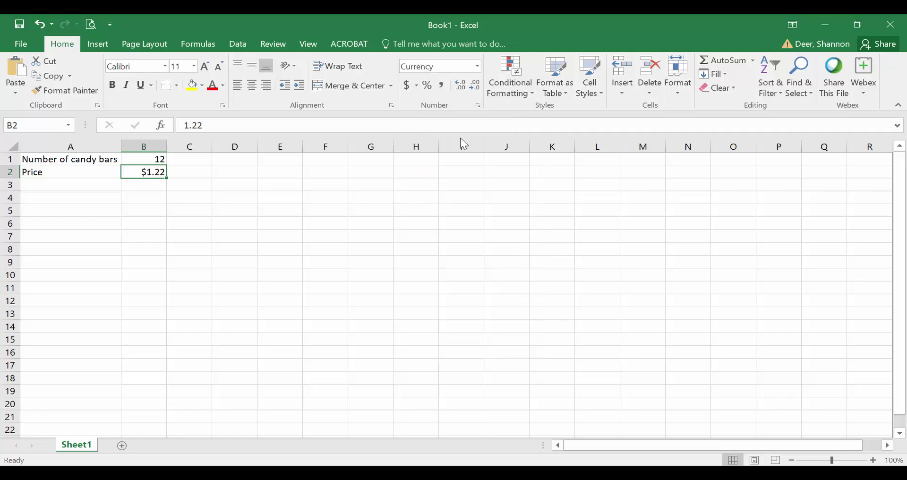
key(Return)
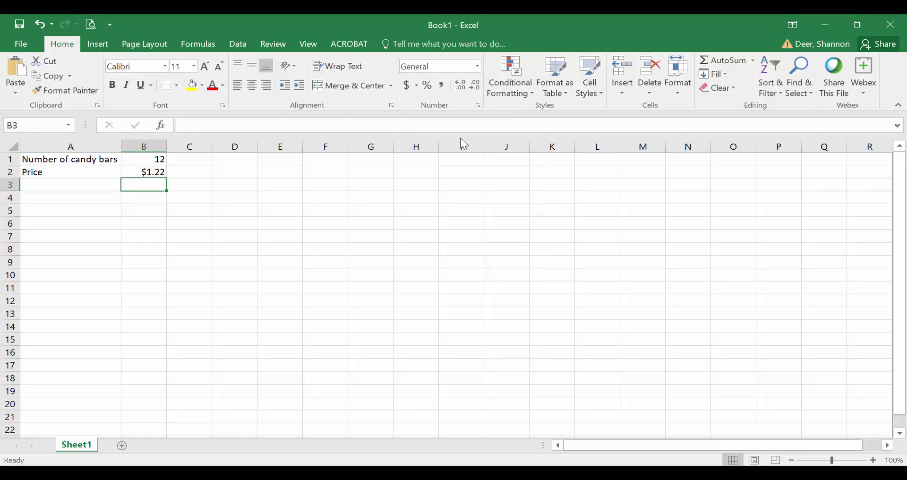
Add the label 'Total cost' in cell A3
key(Left)
text(Total cost)
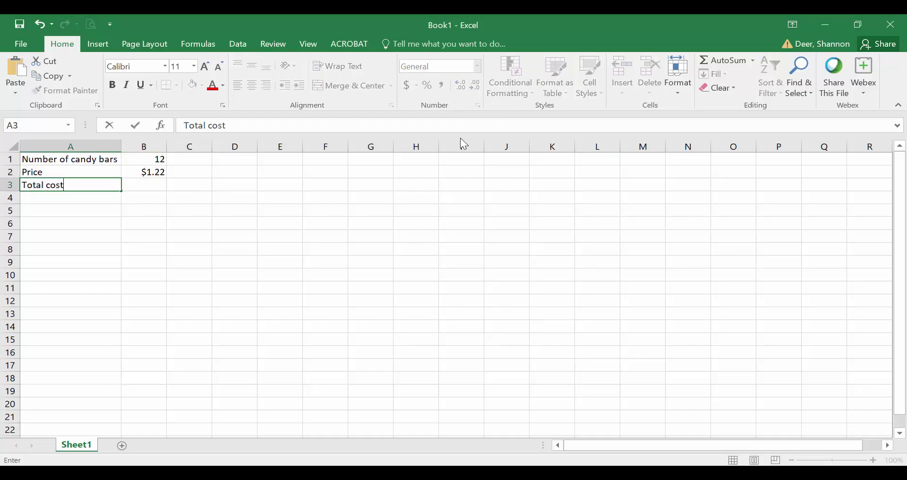
key(Tab)
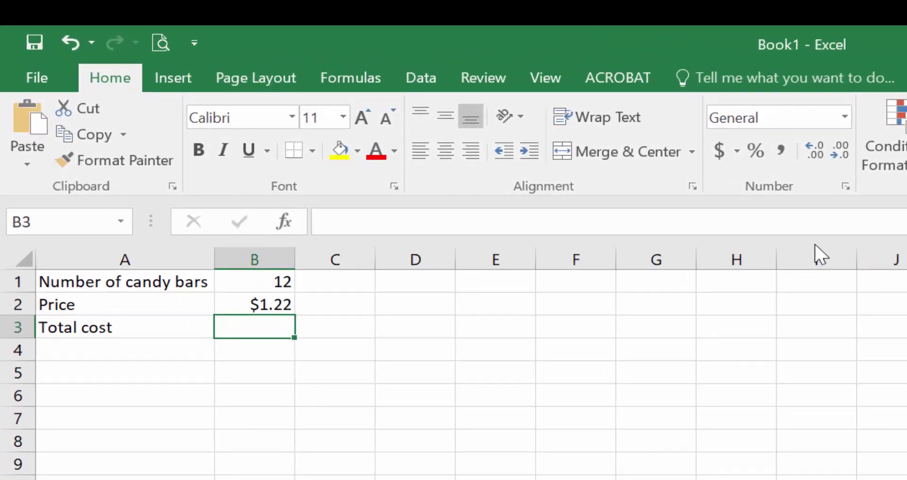
Enter the formula =B1*B2 in B3 by pointing at the cells, giving $14.64
text(=)
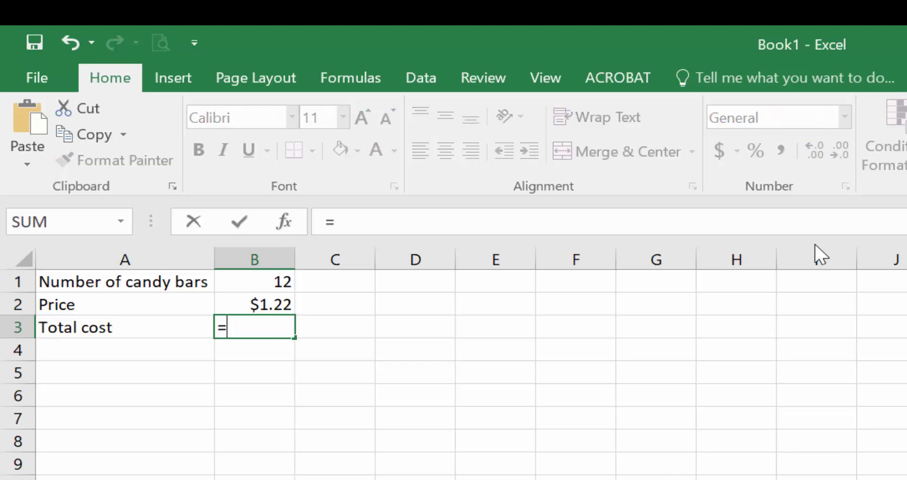
key(Up)
key(Up)
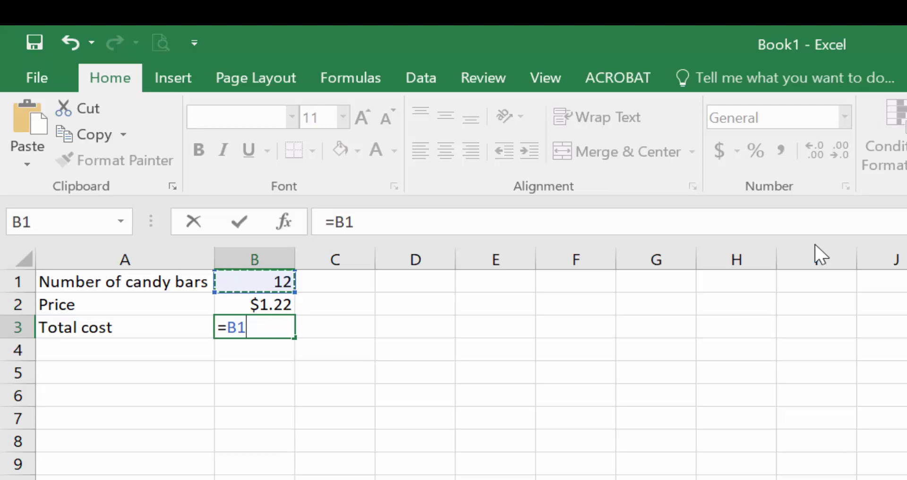
text(*)
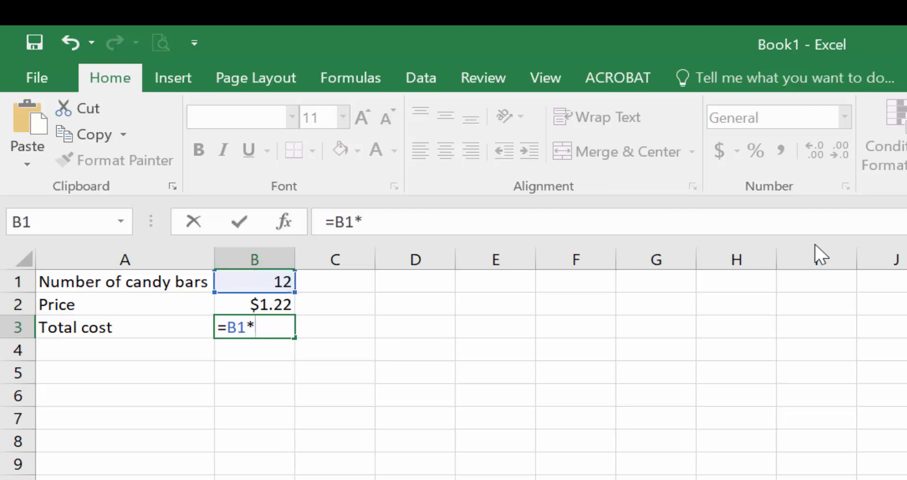
key(Up)
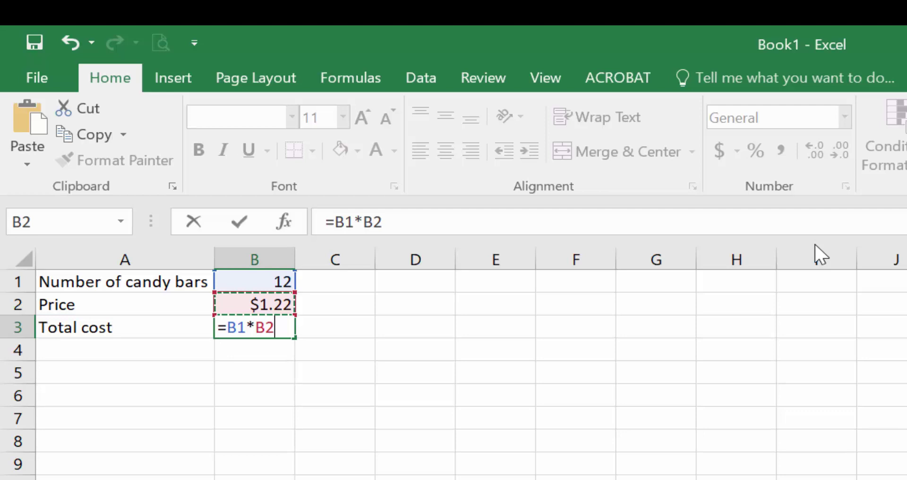
key(Return)
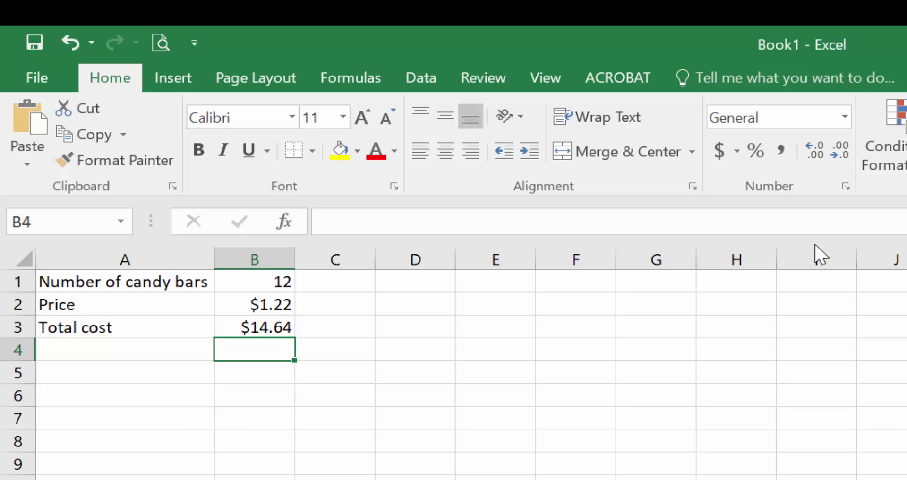
Change the candy bar count in B1 to 9 and inspect B3's formula unchanged
key(Up)
key(Up)
key(Up)
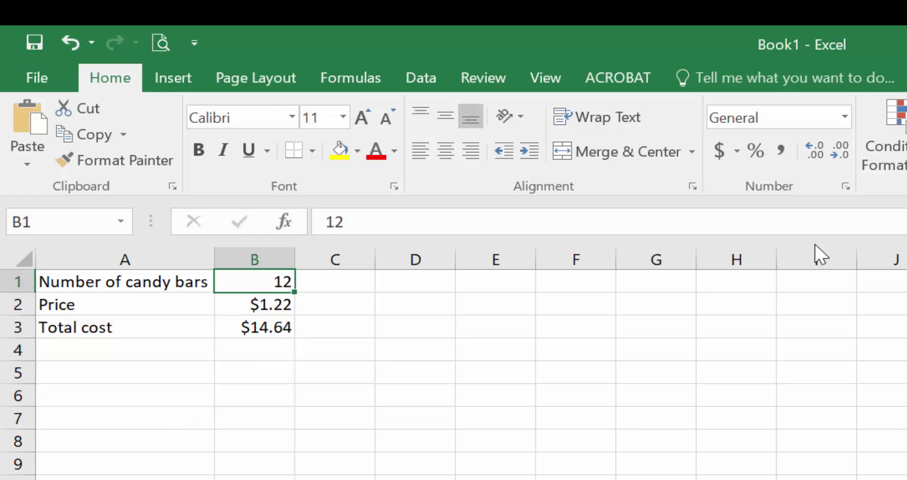
text(9)
key(Return)
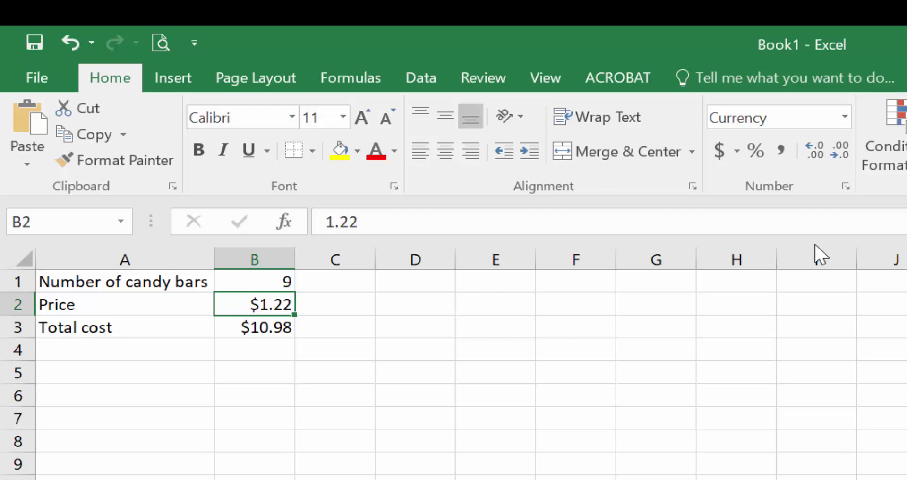
key(Down)
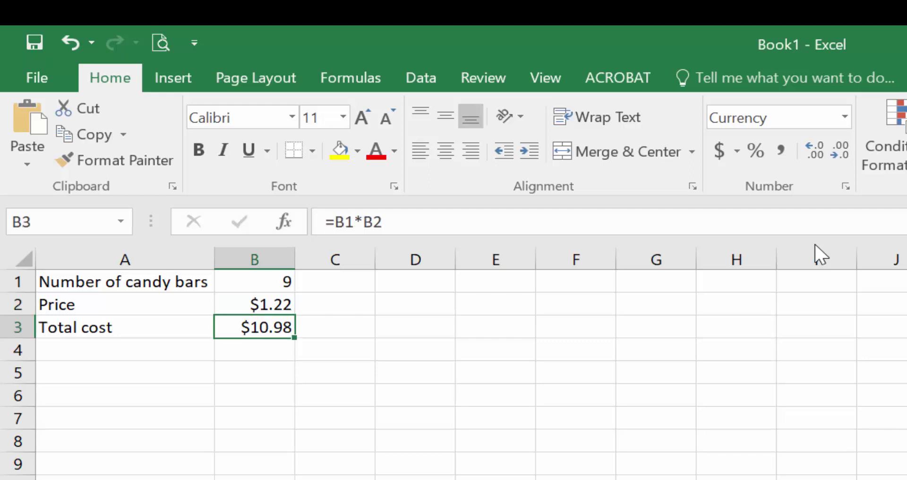
key(F2)
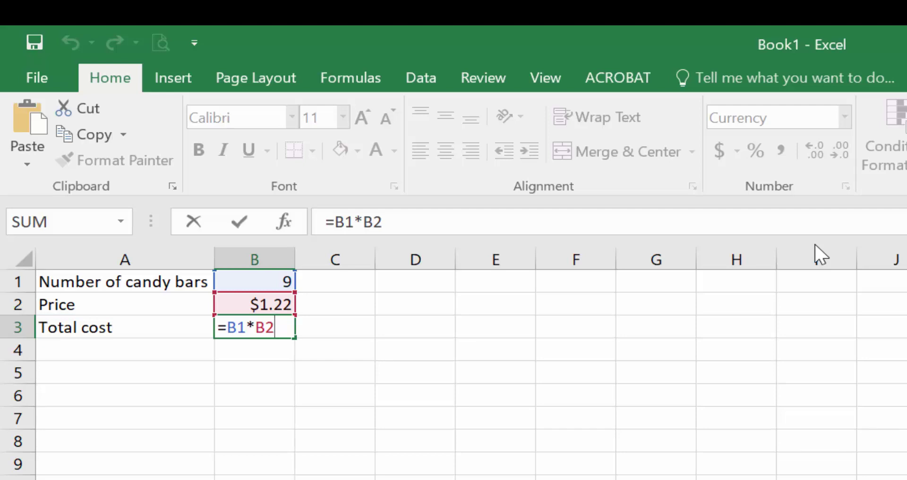
key(ctrl+Return)
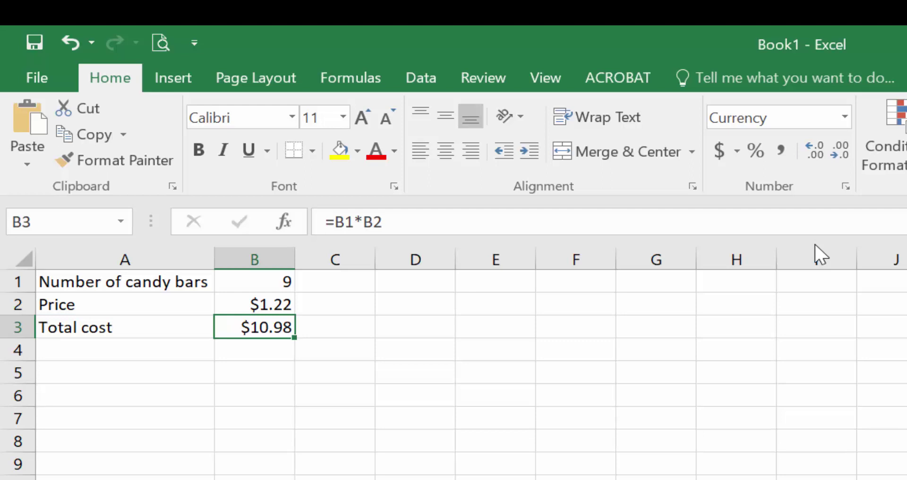
Change B1 to 10 and check that B3 still holds =B1*B2
key(Up)
key(Up)
key(F2)
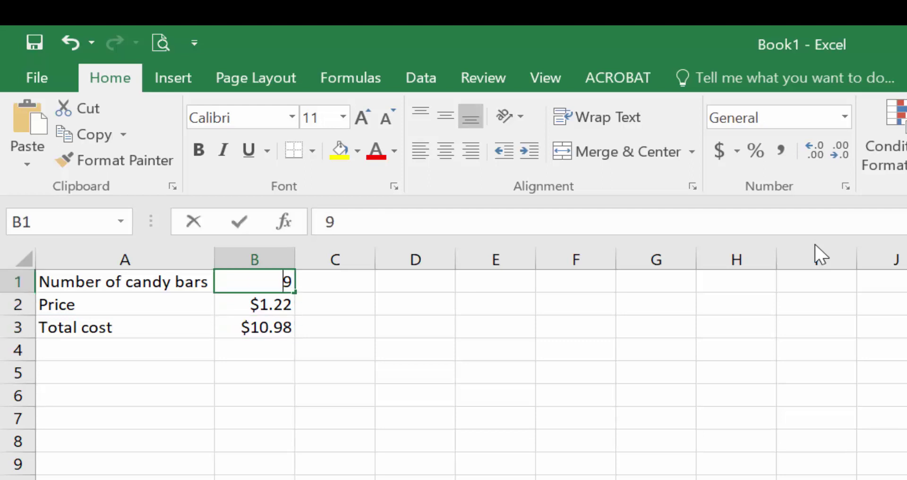
key(BackSpace)
text(10)
key(Return)
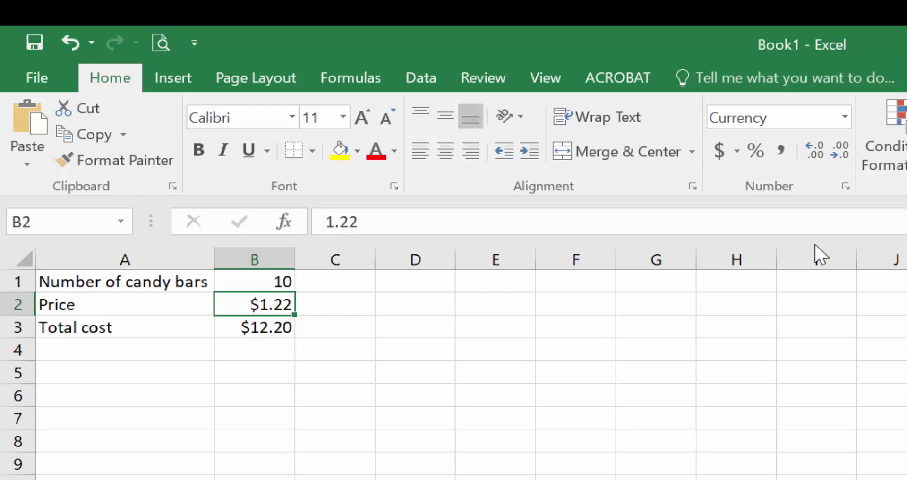
key(Down)
key(F2)
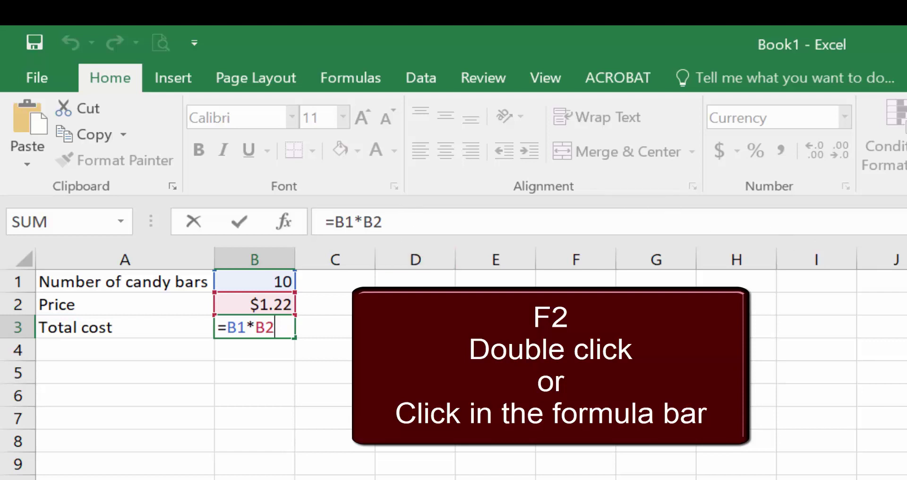
key(Return)
click(254, 327)
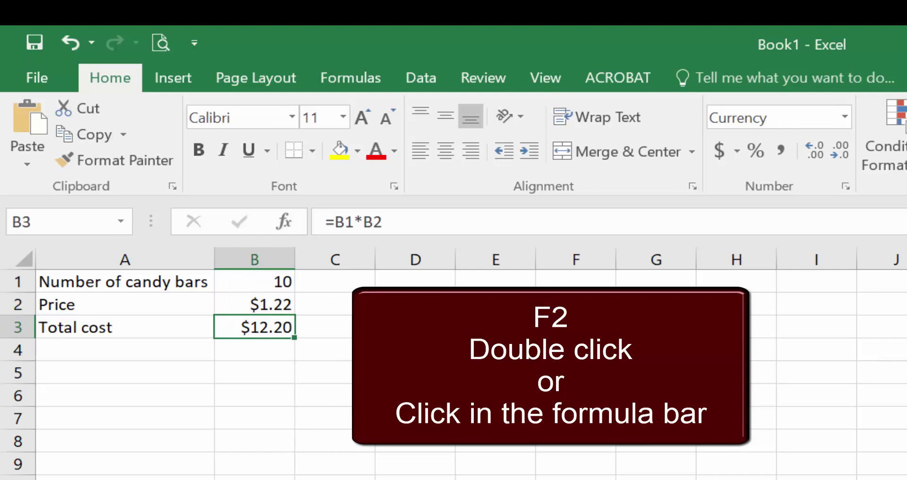
key(F2)
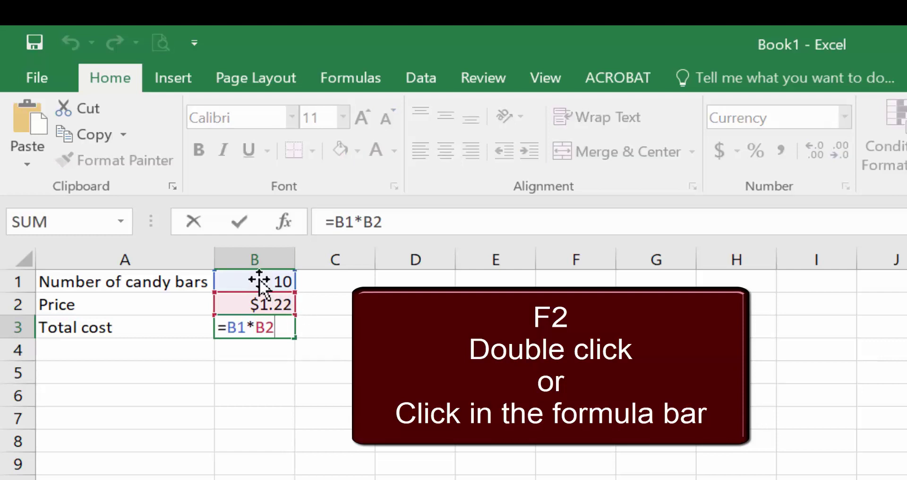
key(Return)
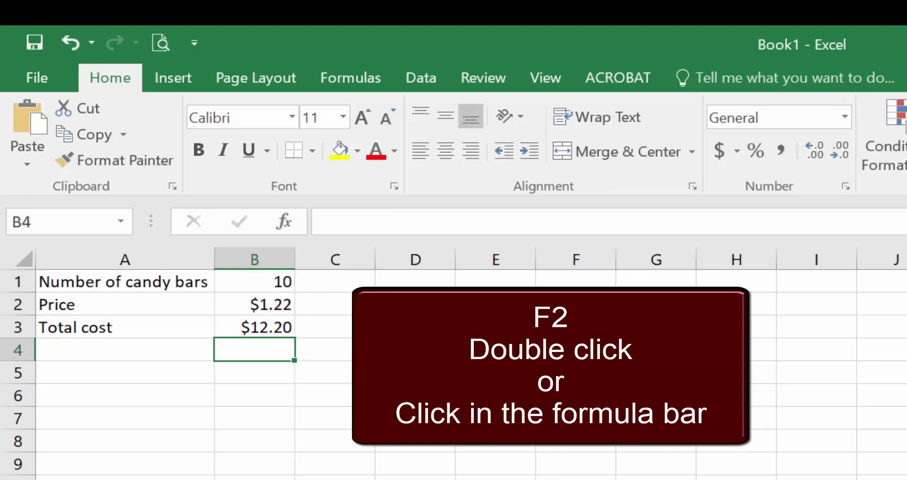
double_click(275, 326)
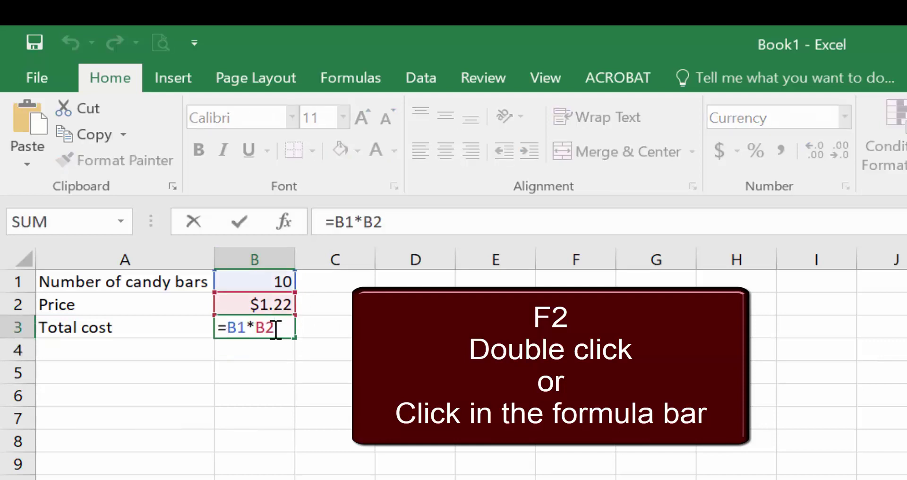
key(Return)
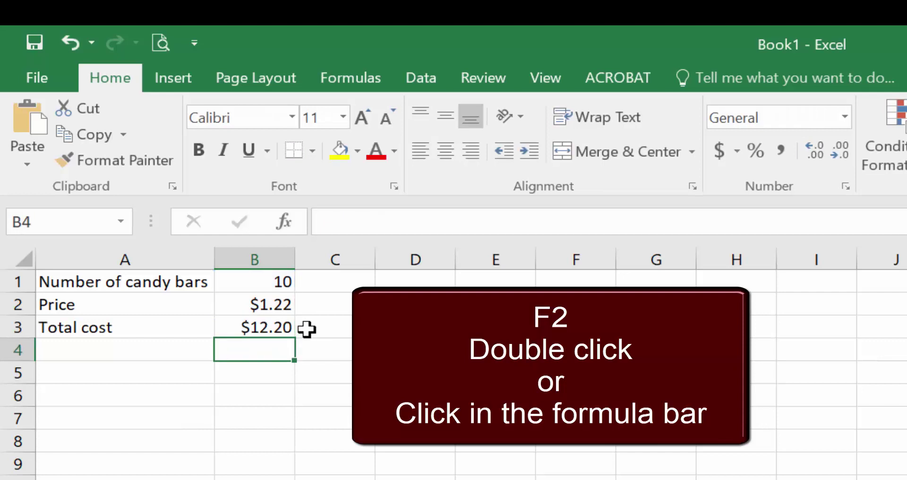
key(Up)
click(384, 226)
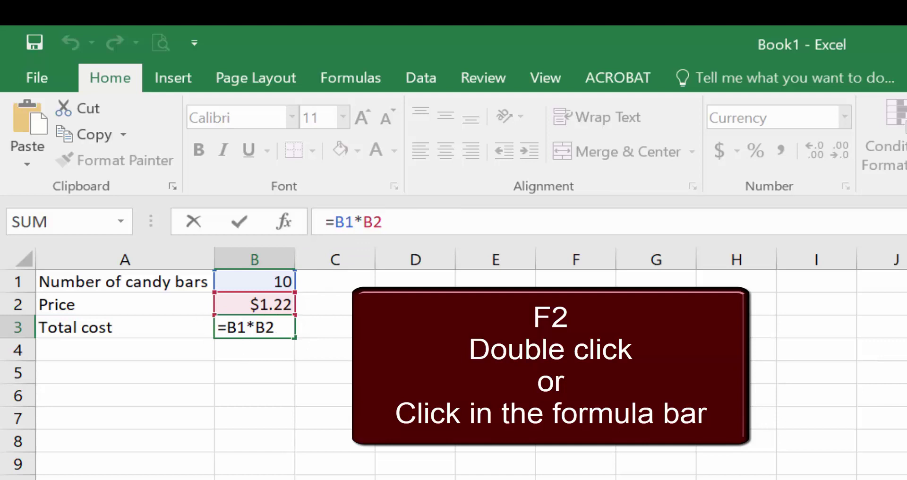
key(Return)
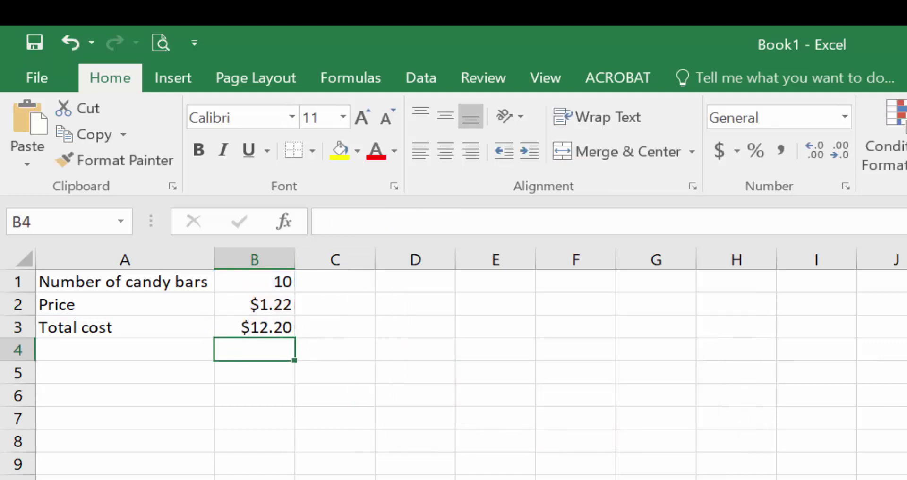